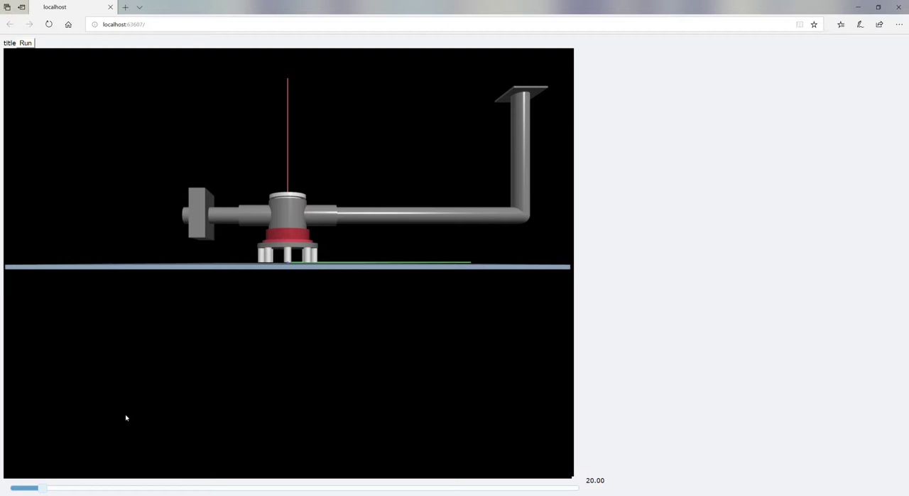
Orbit the 3D view to look down on the arm and ground plane
mouse_move(392, 167)
right_down()
mouse_move(451, 145)
mouse_move(433, 159)
mouse_move(455, 157)
mouse_move(419, 159)
right_up()
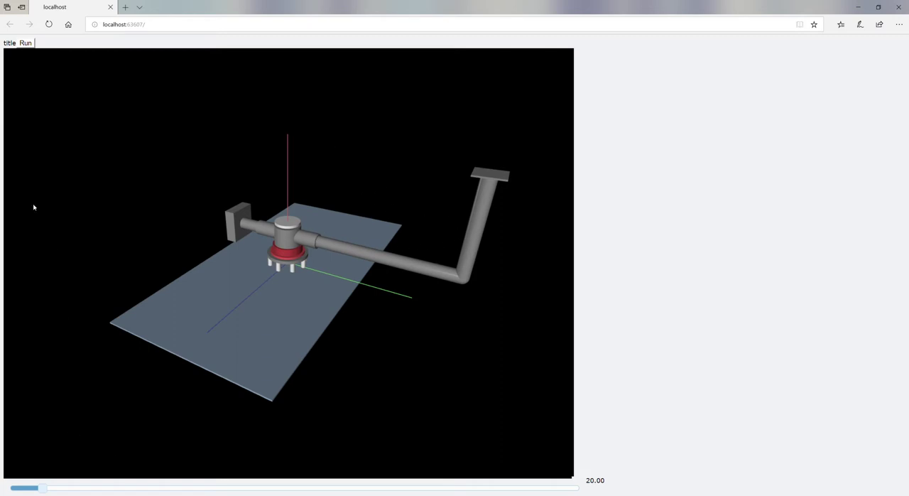
Set the destination angle slider to 10.00 and run the arm rotation
mouse_move(37, 489)
mouse_down()
mouse_move(462, 487)
mouse_move(26, 489)
mouse_up()
click(24, 45)
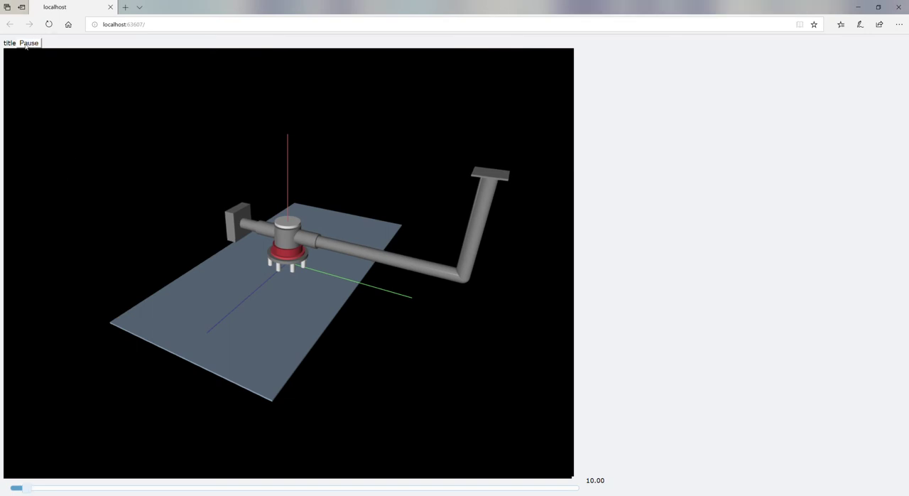